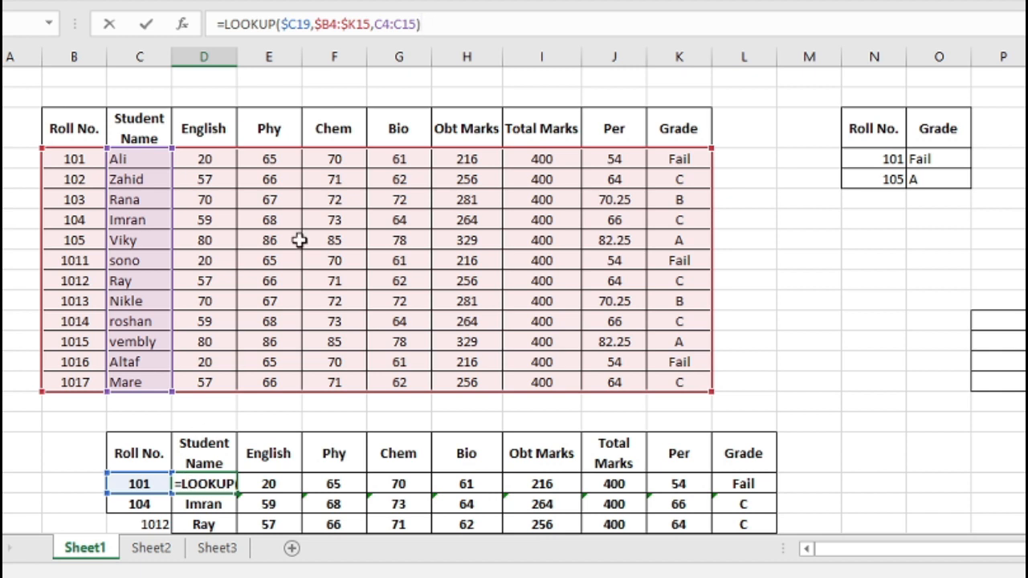
# Step: Examine the lookup value, lookup vector and result vector in the LOOKUP formula of the Student Name cell for roll number 101
pyautogui.click(305, 26)
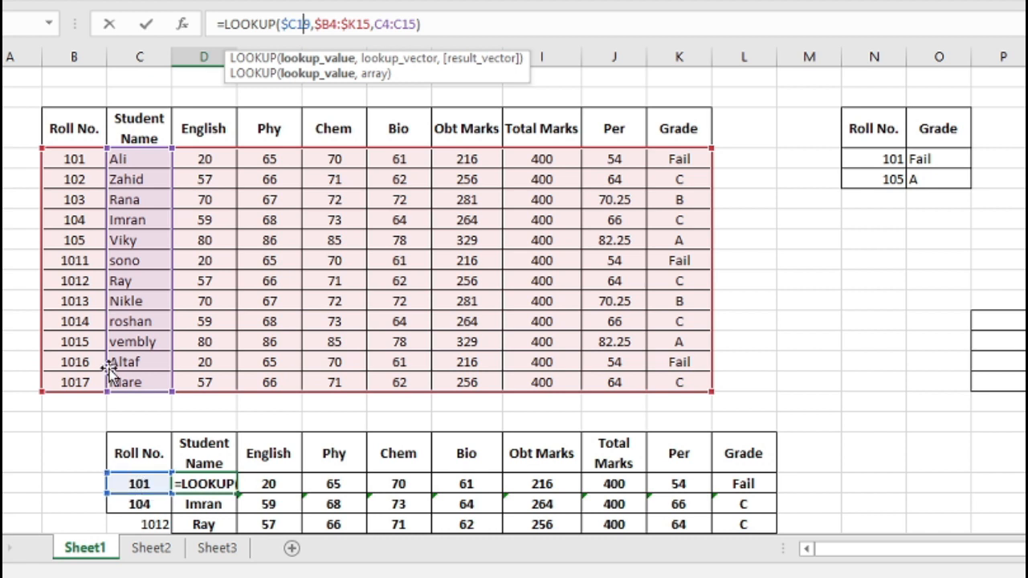
pyautogui.click(371, 24)
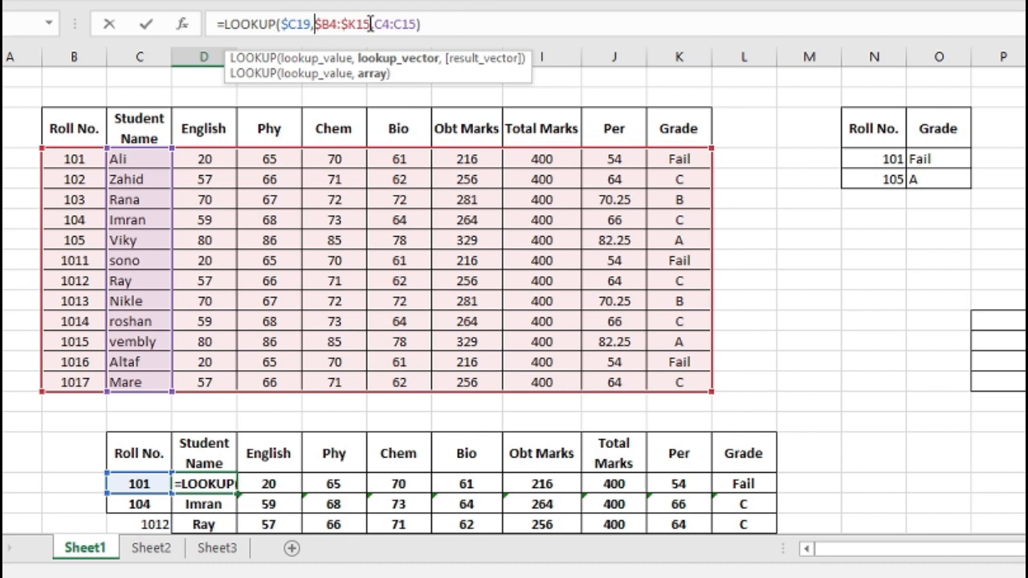
pyautogui.moveTo(371, 24); pyautogui.dragTo(317, 24)
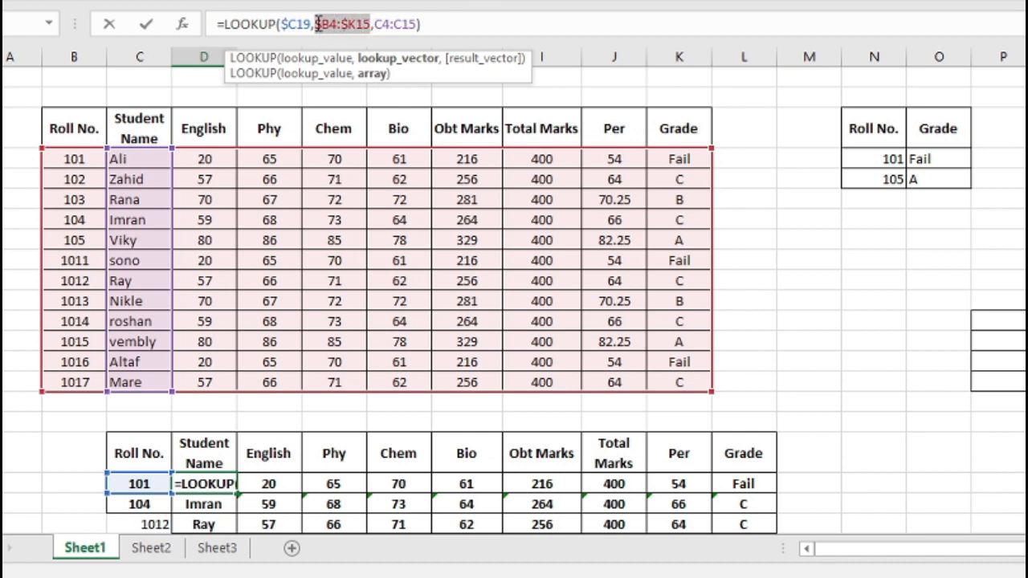
pyautogui.click(419, 24)
pyautogui.moveTo(416, 24); pyautogui.dragTo(373, 24)
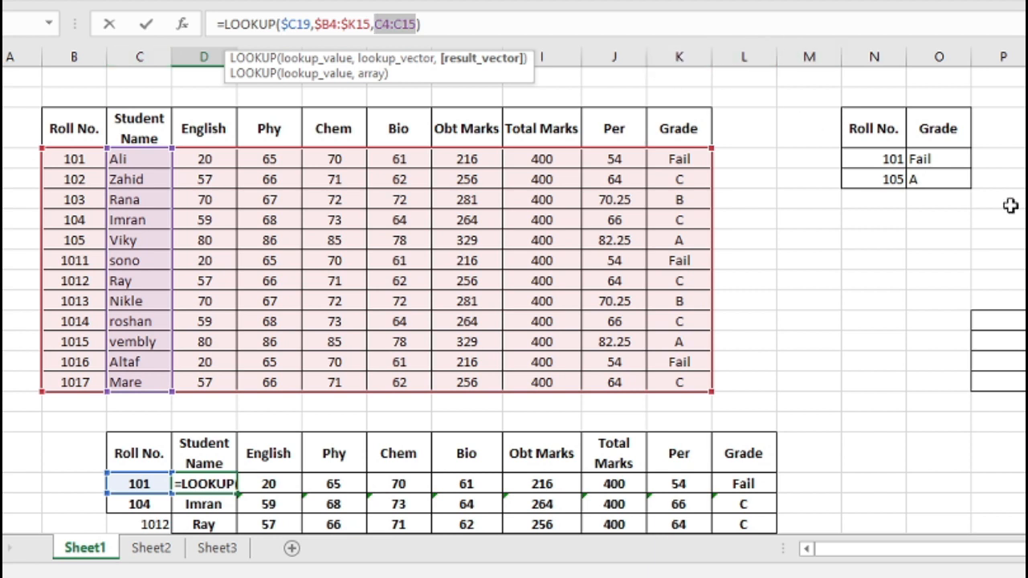
pyautogui.click(910, 255)
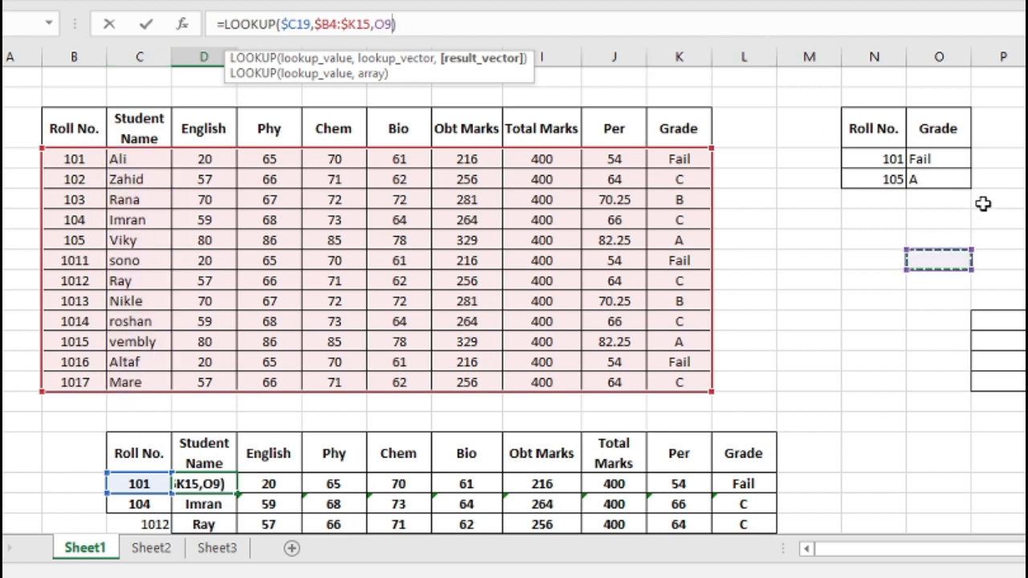
pyautogui.press('Escape')
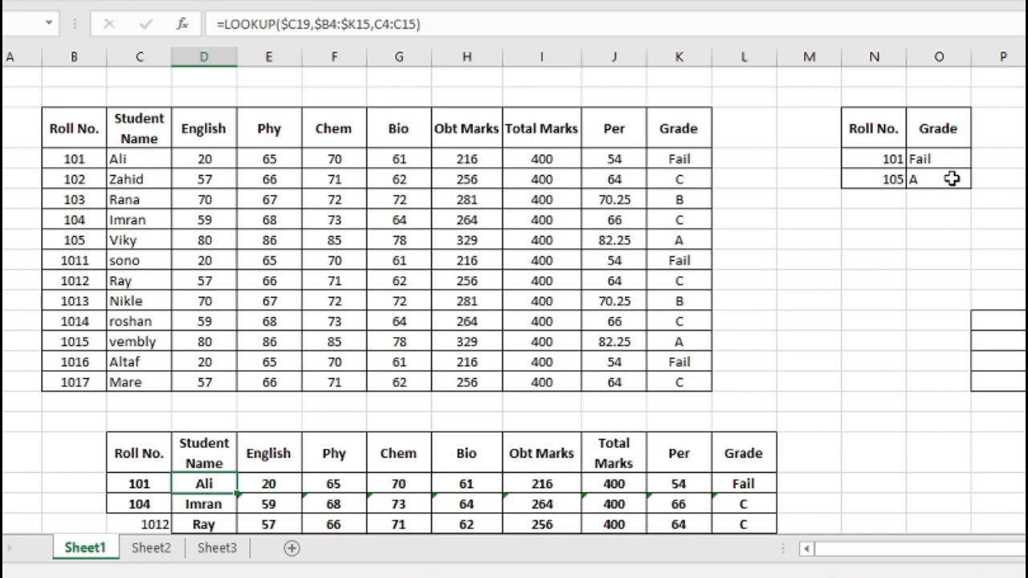
# Step: Clear the existing grades for roll numbers 101 and 105 in the small Roll No./Grade table
pyautogui.click(949, 199)
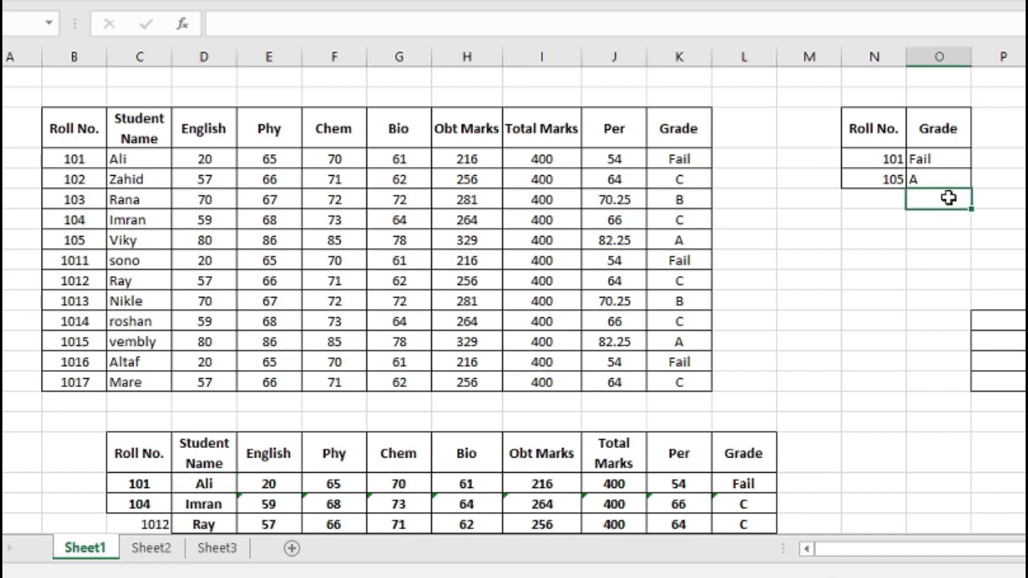
pyautogui.moveTo(949, 199); pyautogui.dragTo(941, 159)
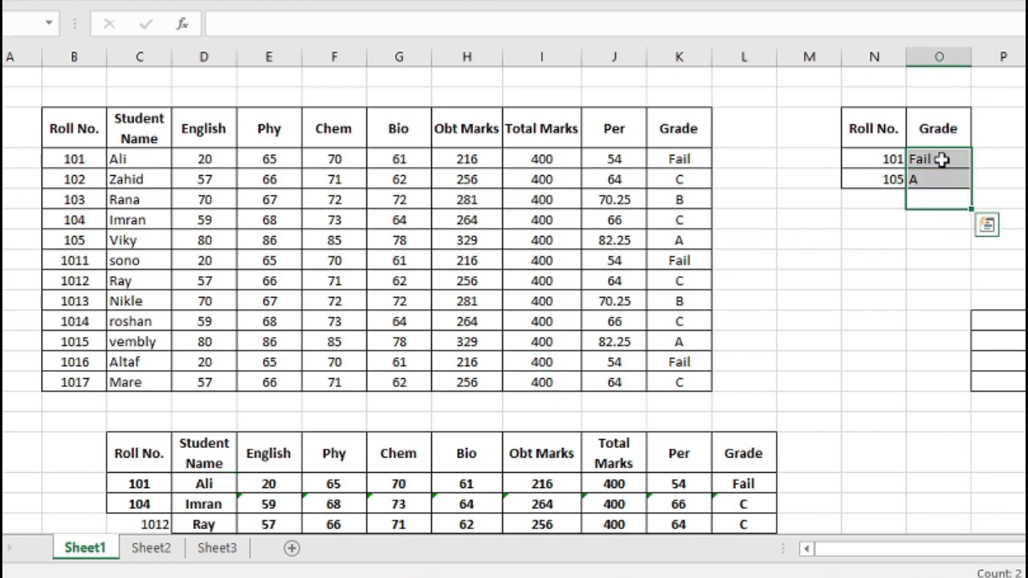
pyautogui.press('Delete')
pyautogui.click(941, 159)
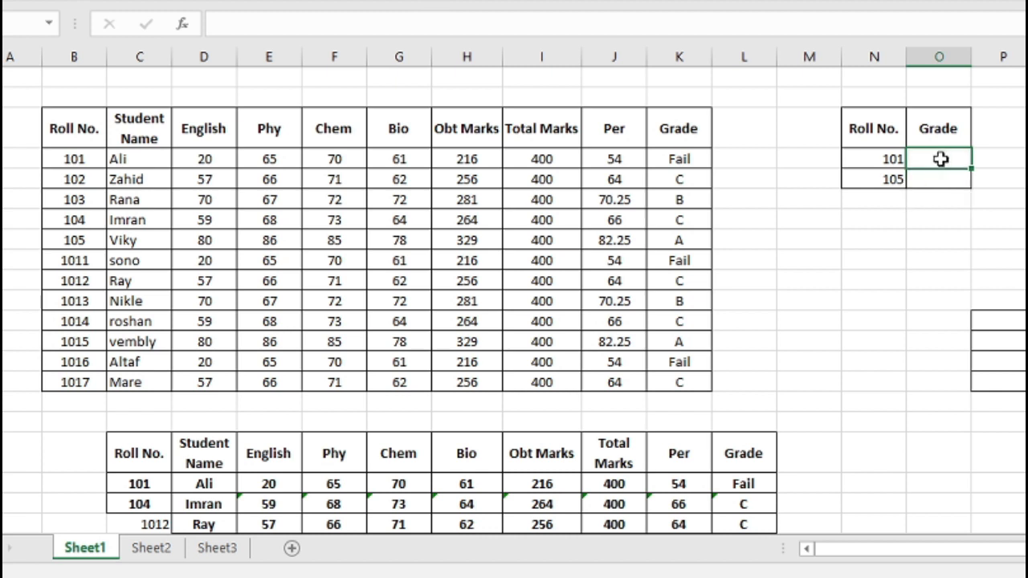
pyautogui.write('=vloo')
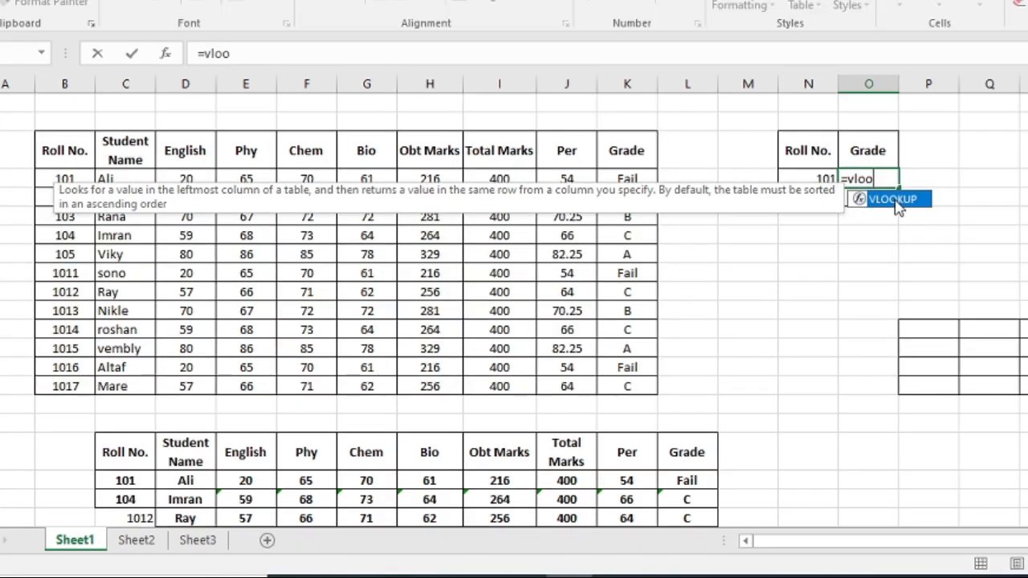
pyautogui.doubleClick(968, 183)
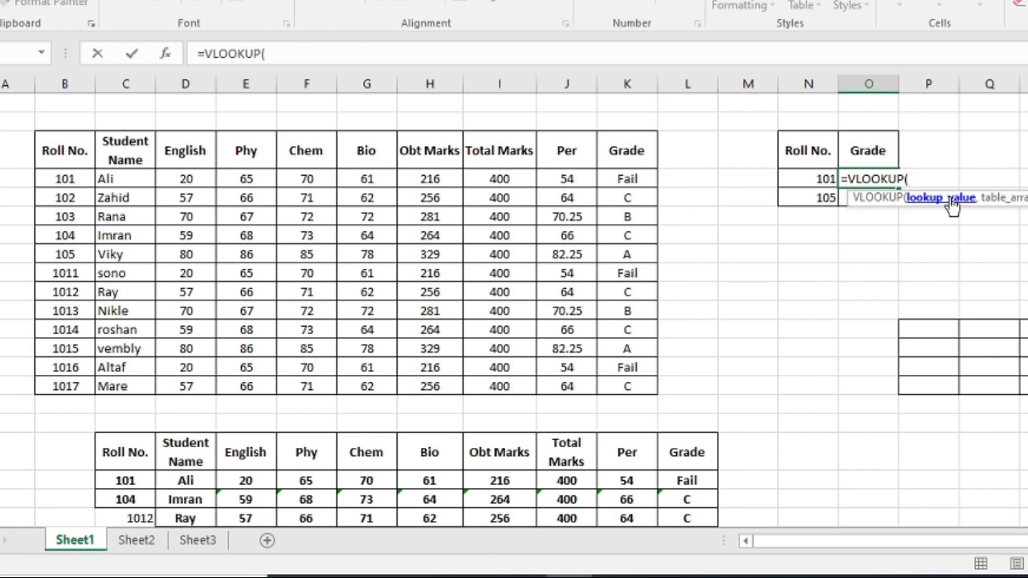
pyautogui.click(809, 179)
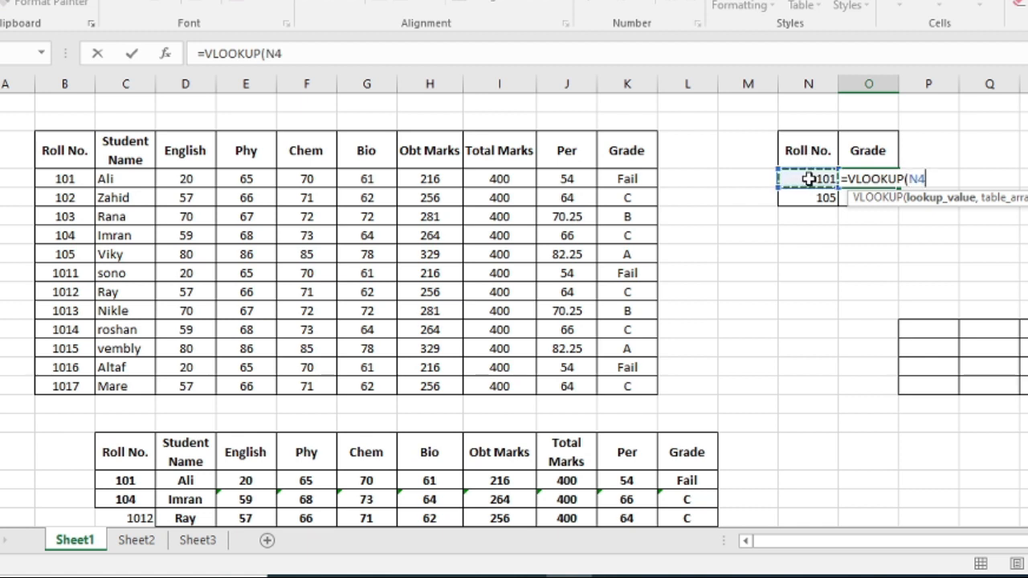
pyautogui.write(',')
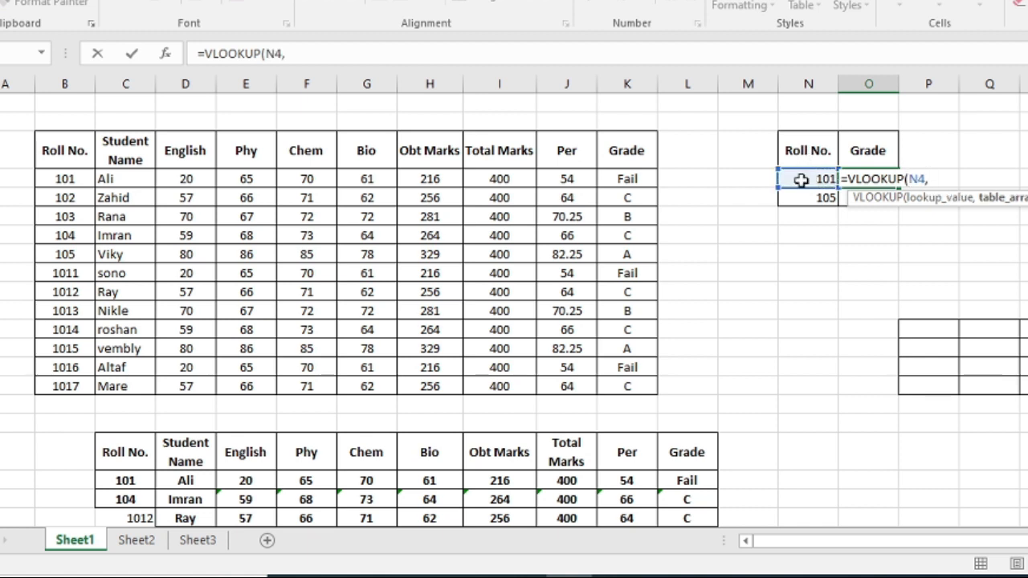
pyautogui.click(58, 183)
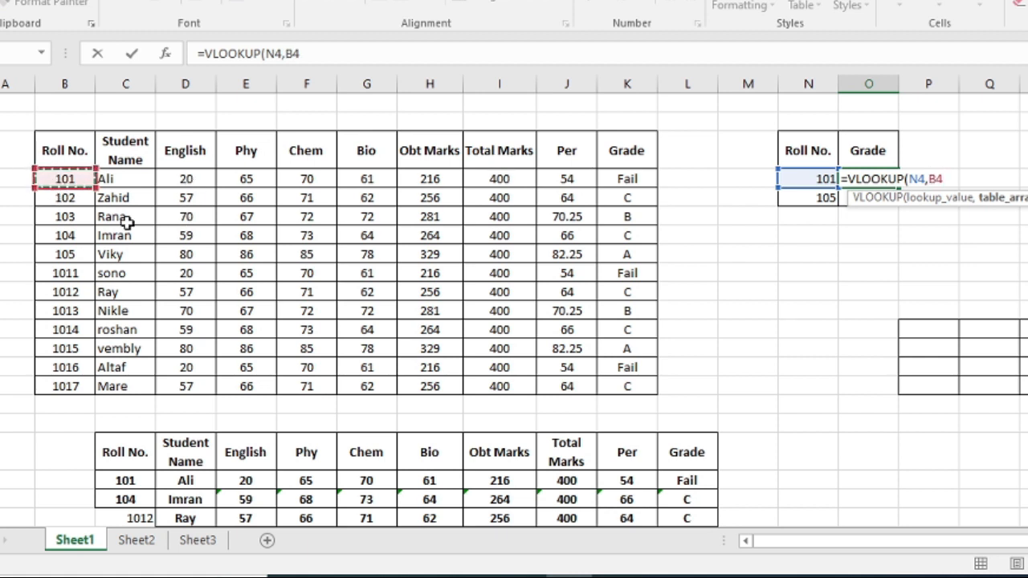
pyautogui.keyDown('shift'); pyautogui.click(638, 386); pyautogui.keyUp('shift')
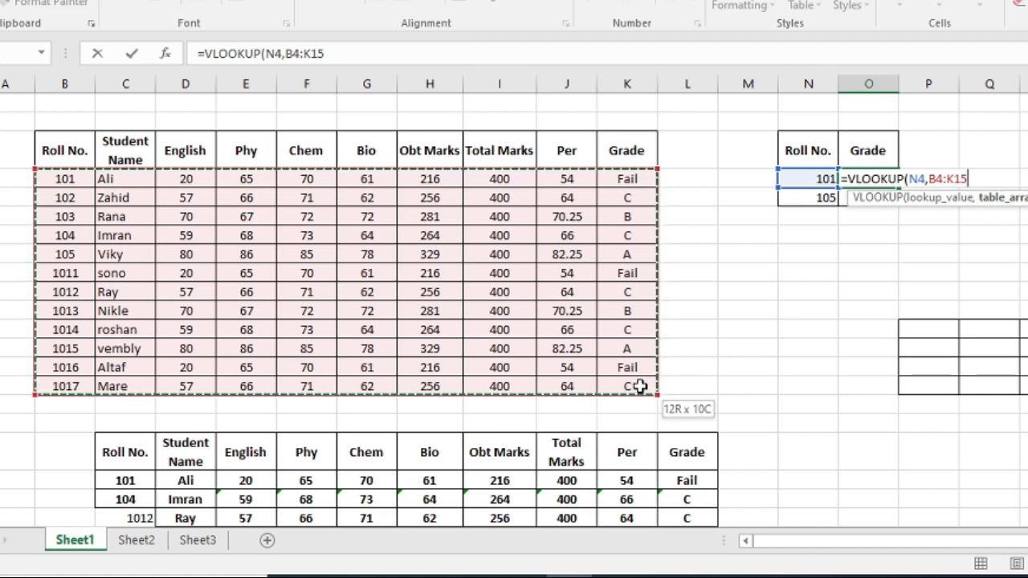
pyautogui.write(',')
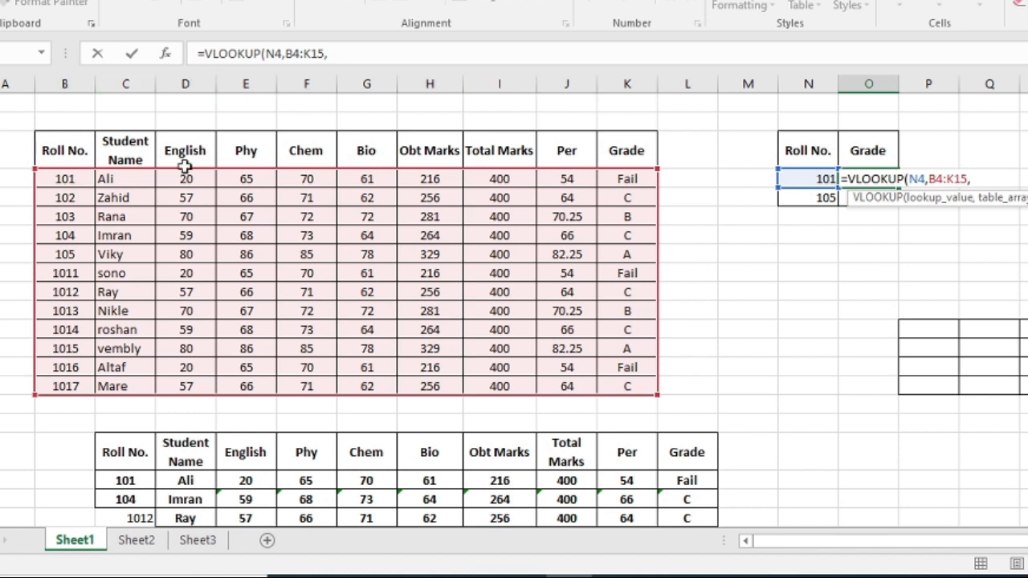
pyautogui.click(627, 84)
pyautogui.press('Escape')
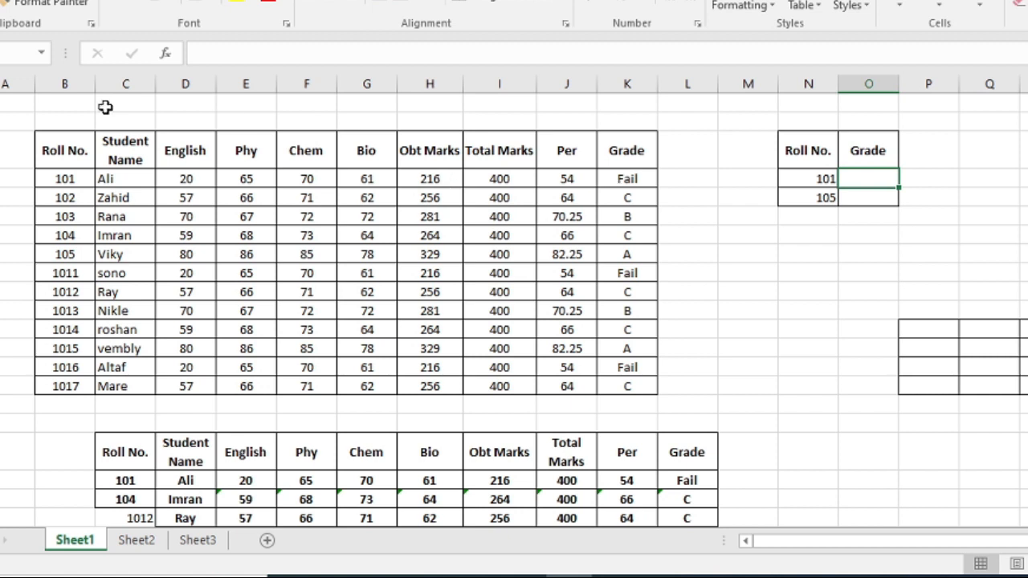
# Step: Number the main table's columns 1 to 10 in the row above the headers, from Roll No. through Grade
pyautogui.click(73, 126)
pyautogui.write('1')
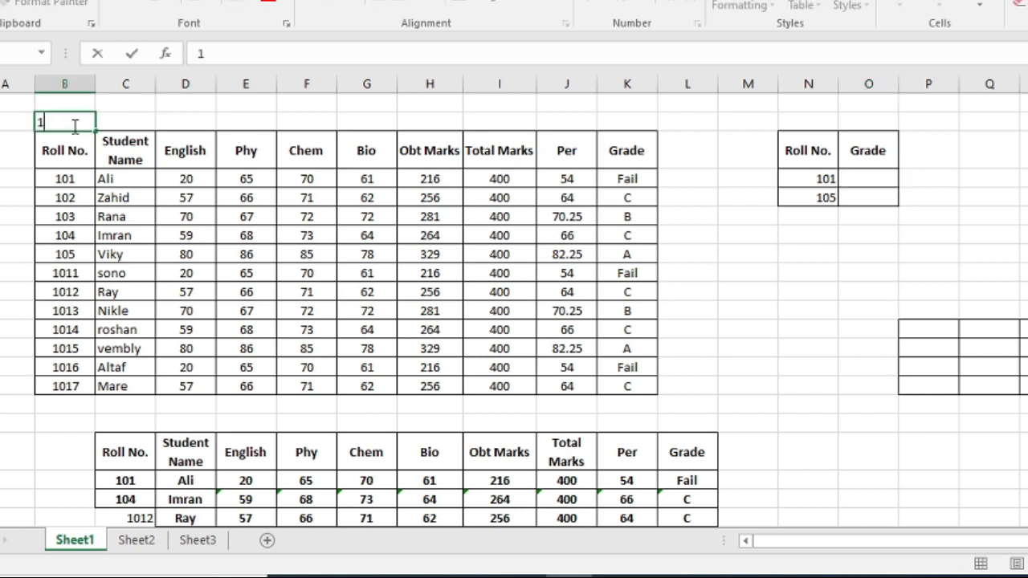
pyautogui.press('Tab')
pyautogui.write('2')
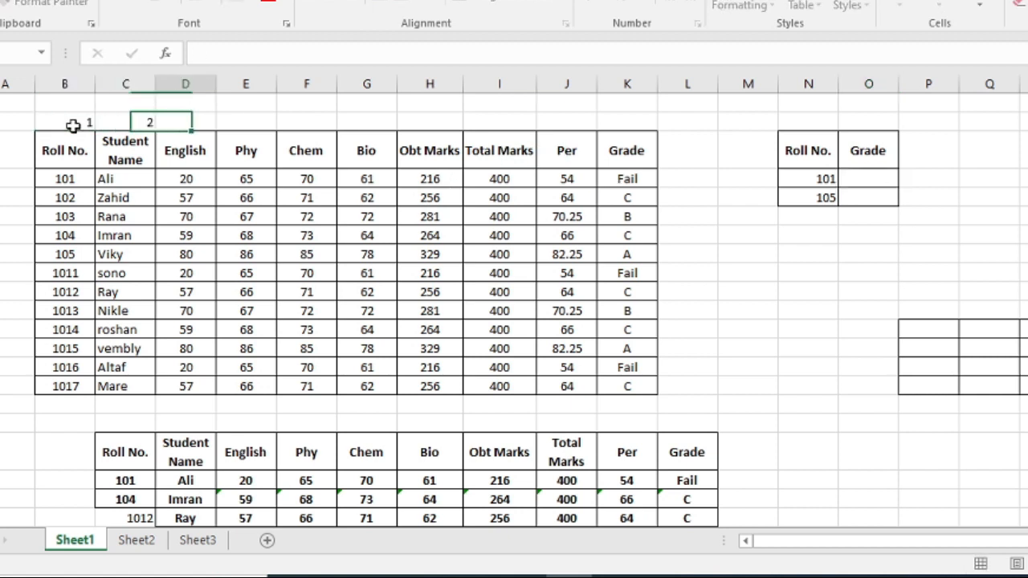
pyautogui.press('Tab')
pyautogui.write('3')
pyautogui.press('Tab')
pyautogui.write('4')
pyautogui.press('Tab')
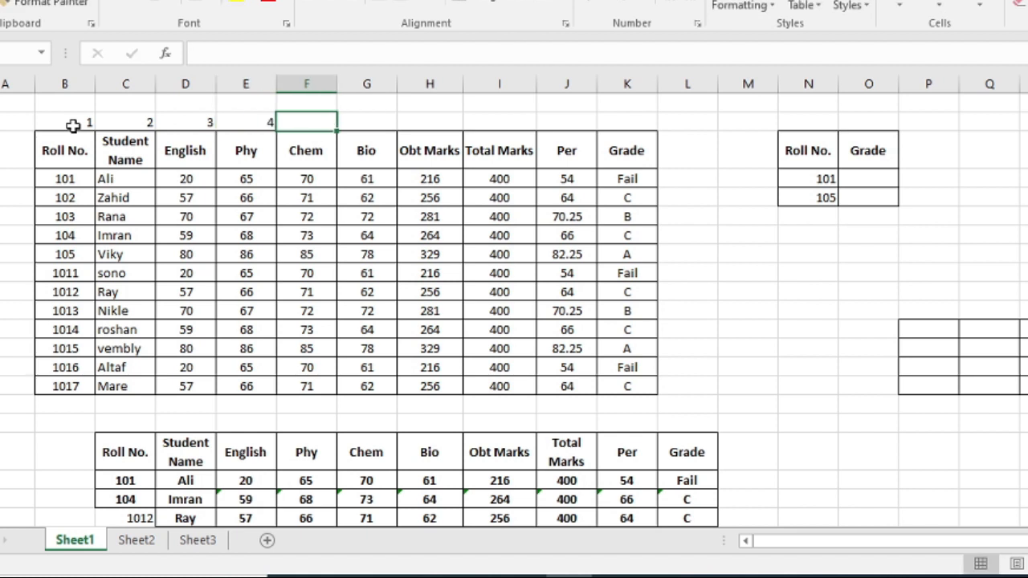
pyautogui.write('5')
pyautogui.press('Tab')
pyautogui.write('6')
pyautogui.press('Tab')
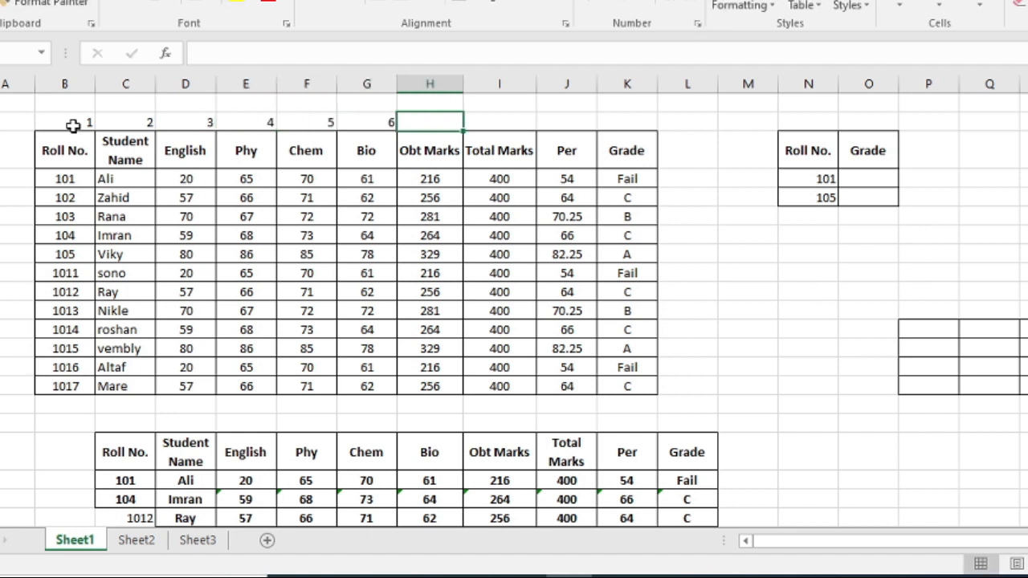
pyautogui.write('7')
pyautogui.press('Tab')
pyautogui.write('8')
pyautogui.press('Tab')
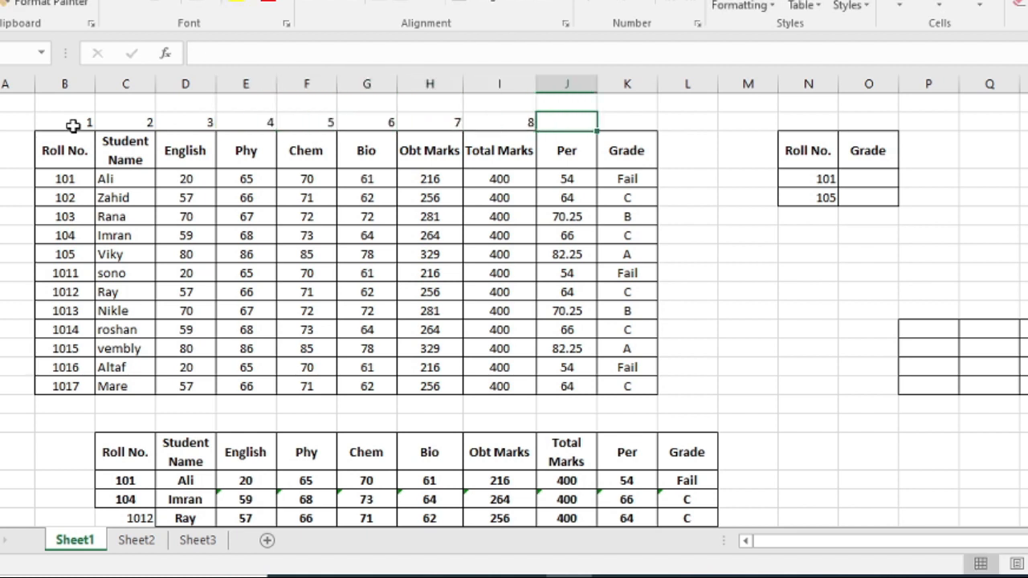
pyautogui.write('9')
pyautogui.press('Tab')
pyautogui.write('10')
pyautogui.press('Return')
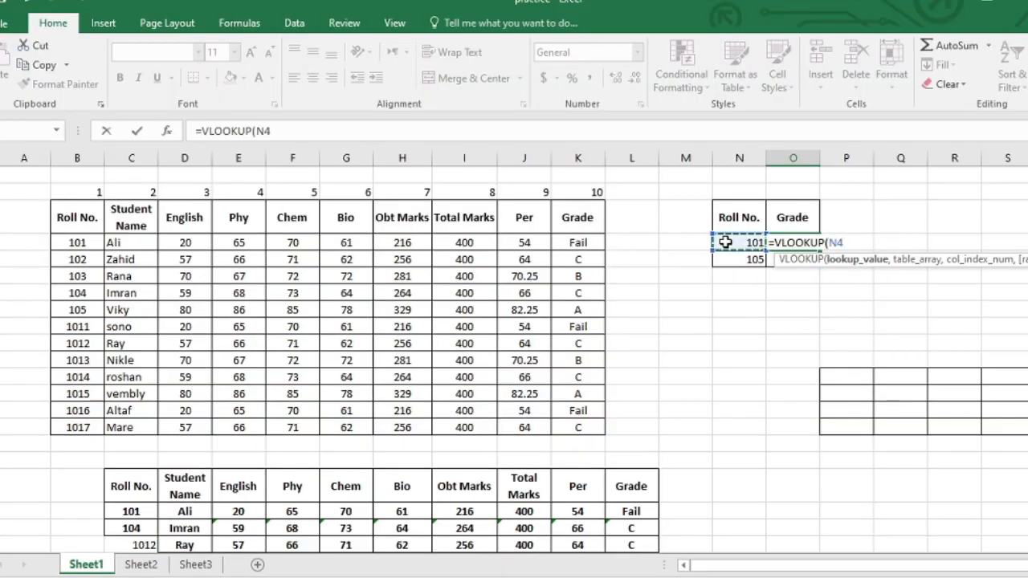
# Step: Enter =VLOOKUP(N4,B4:K15,10,FALSE) in cell O4 to return the exact-match grade for roll number 101
pyautogui.write(',')
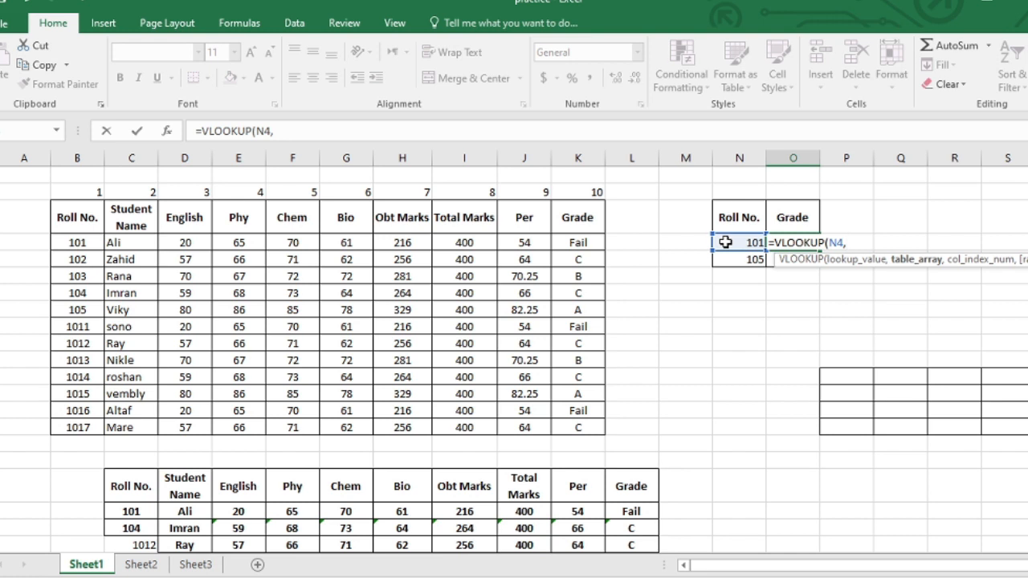
pyautogui.click(73, 243)
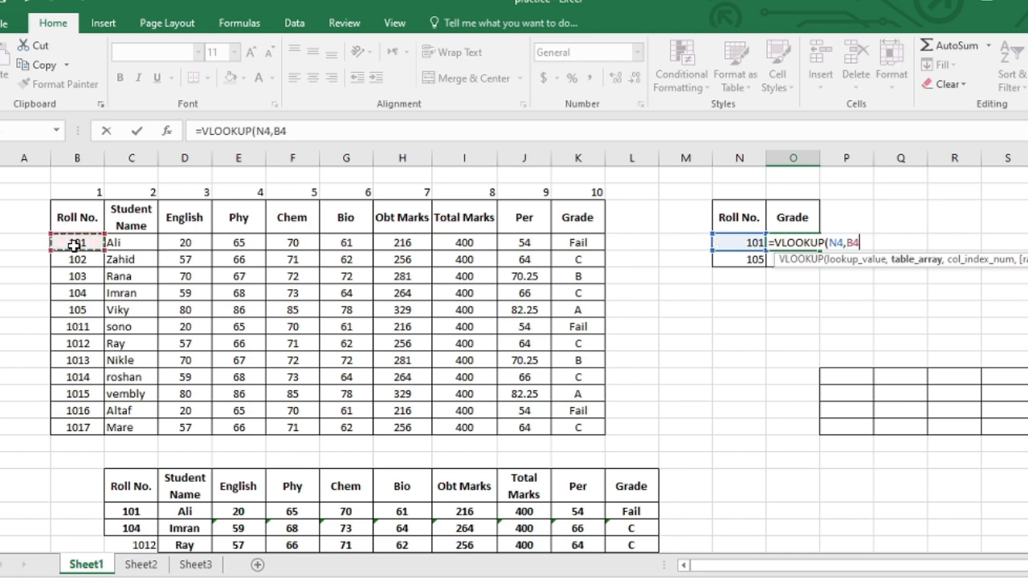
pyautogui.keyDown('shift'); pyautogui.click(582, 431); pyautogui.keyUp('shift')
pyautogui.write(',10')
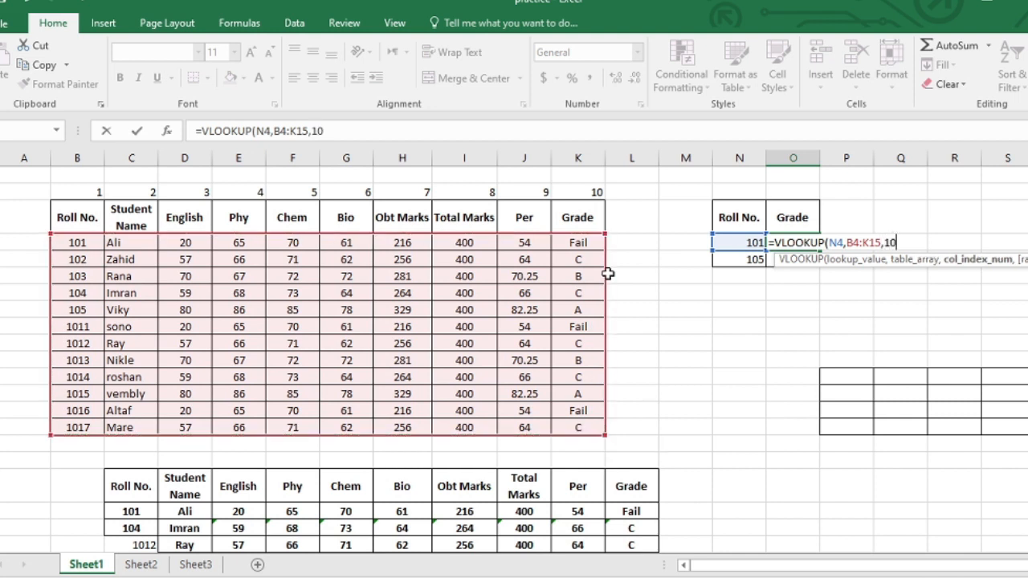
pyautogui.write(',')
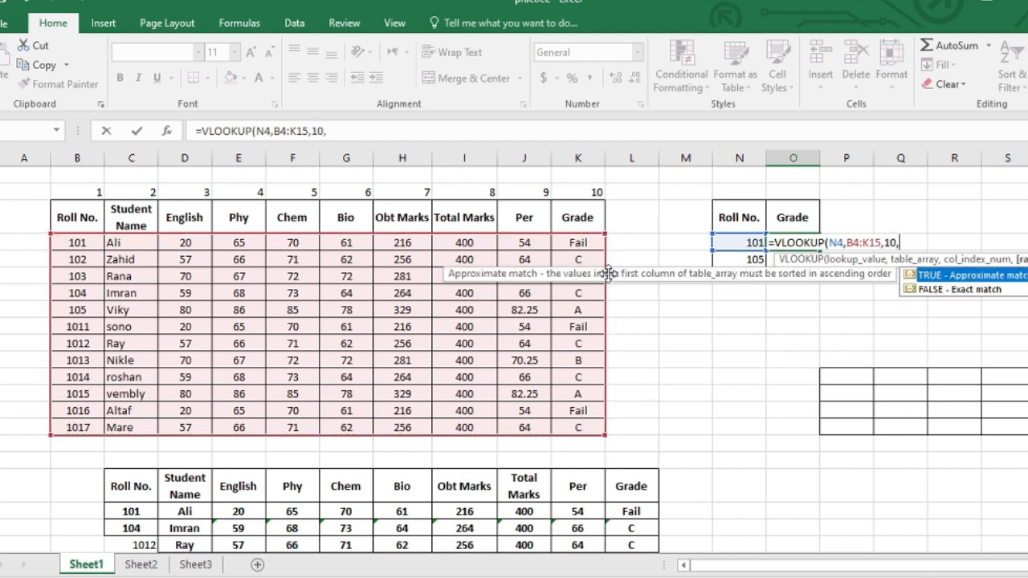
pyautogui.doubleClick(981, 291)
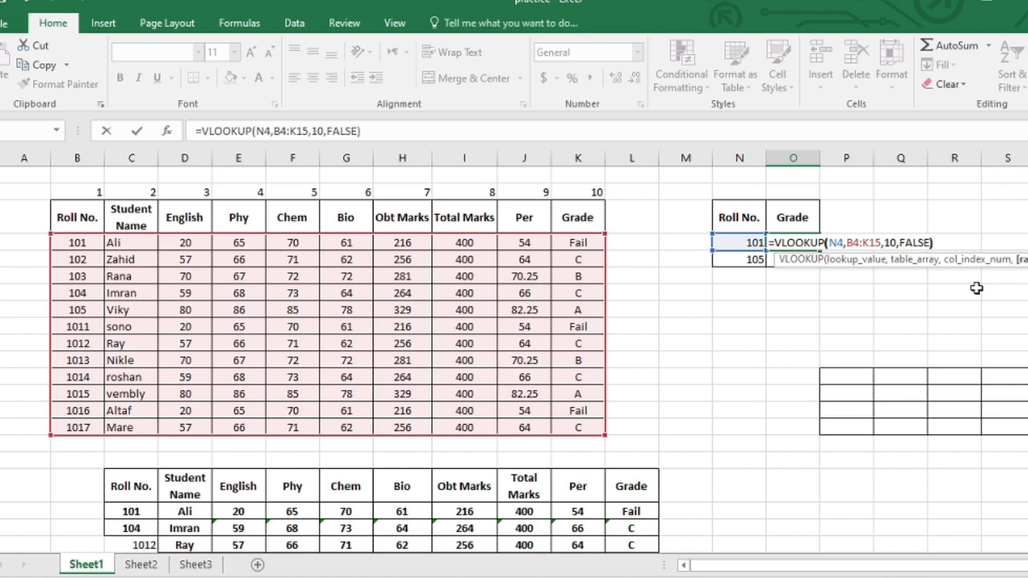
pyautogui.press('Return')
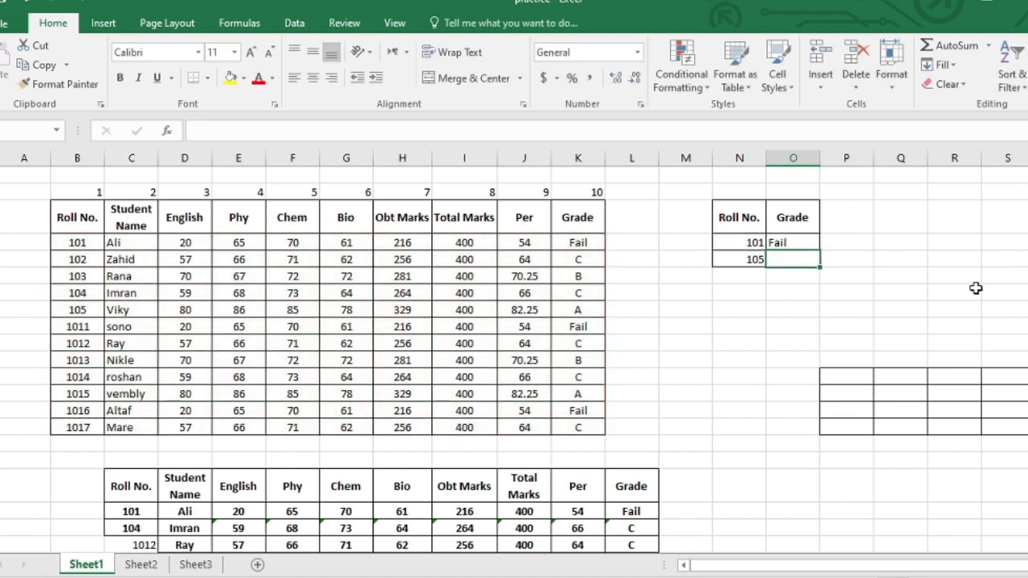
# Step: Check the returned grade for roll number 101 against that student's row in the main marks table
pyautogui.click(793, 241)
pyautogui.click(737, 243)
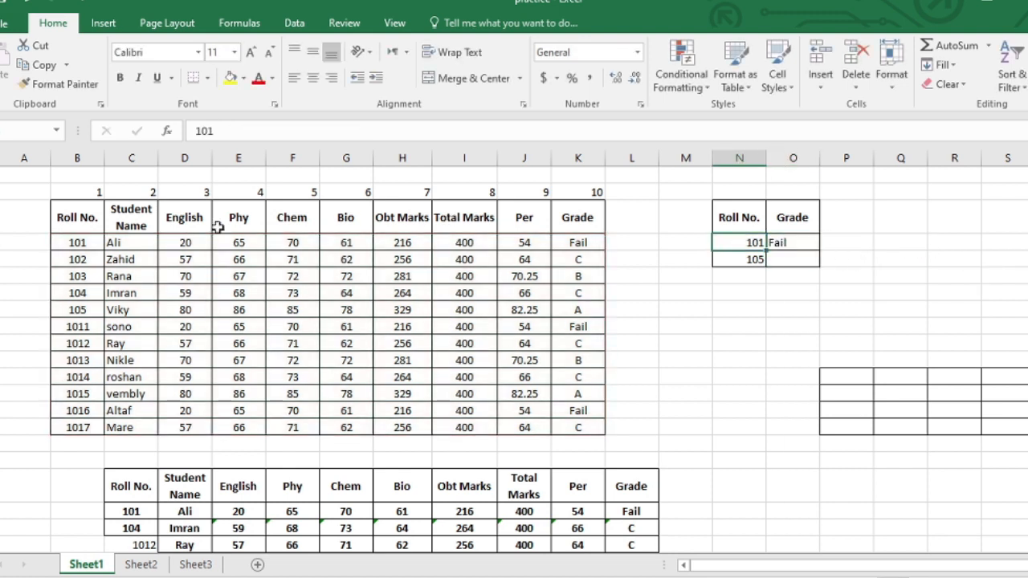
pyautogui.click(3, 241)
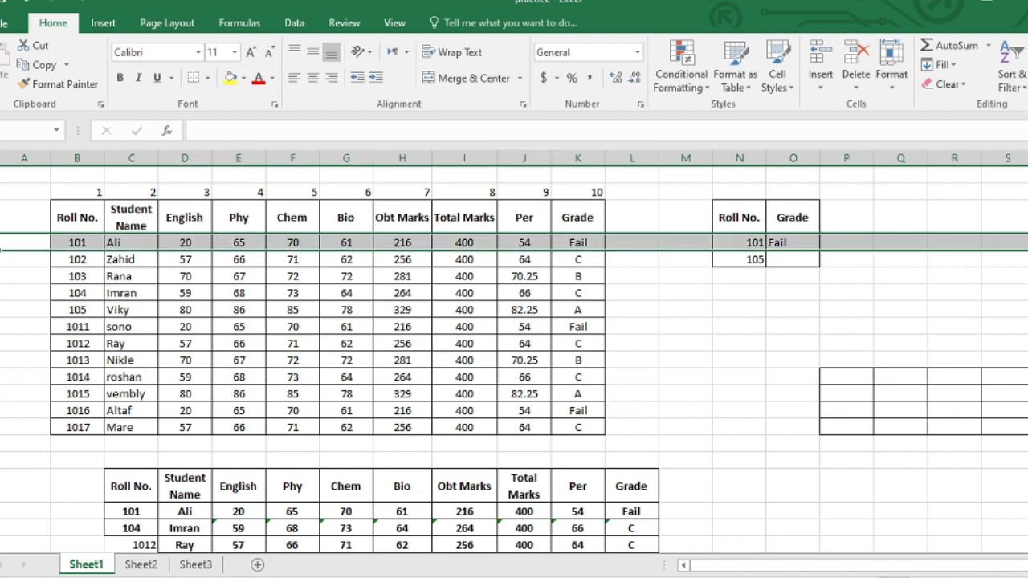
pyautogui.click(577, 242)
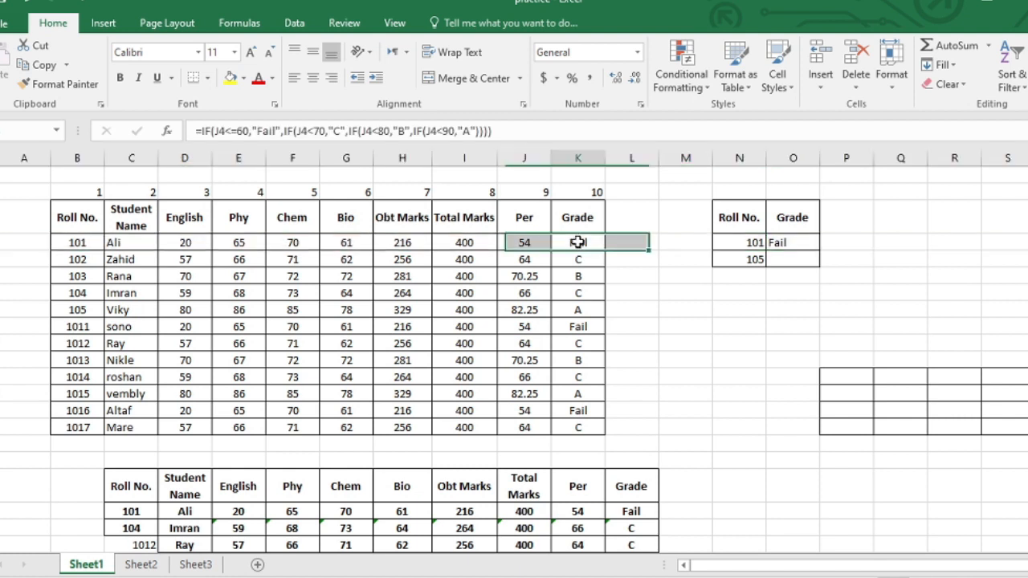
# Step: Fill the VLOOKUP formula from O4 down to O5 to return the grade for roll number 105
pyautogui.click(787, 259)
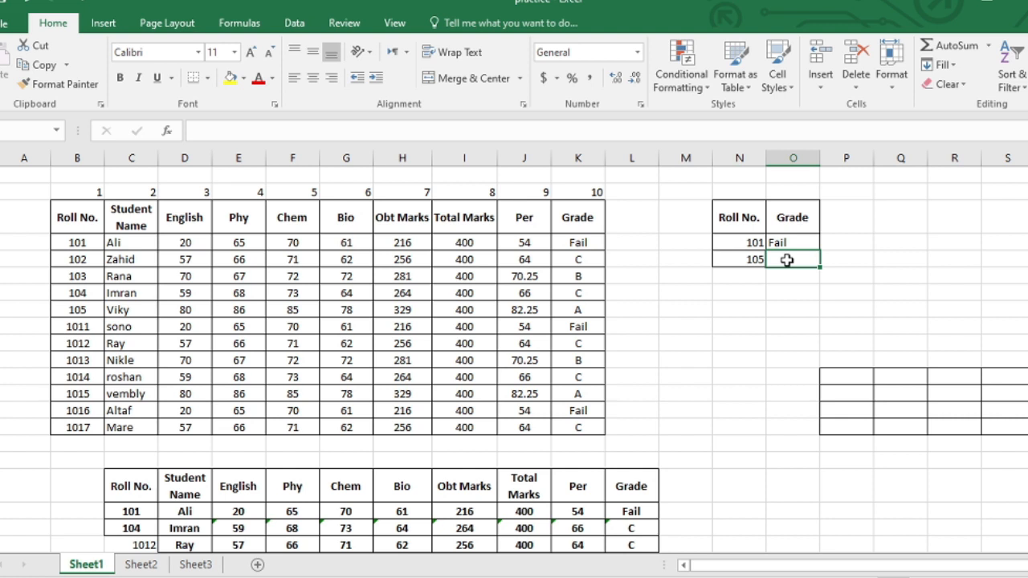
pyautogui.click(799, 241)
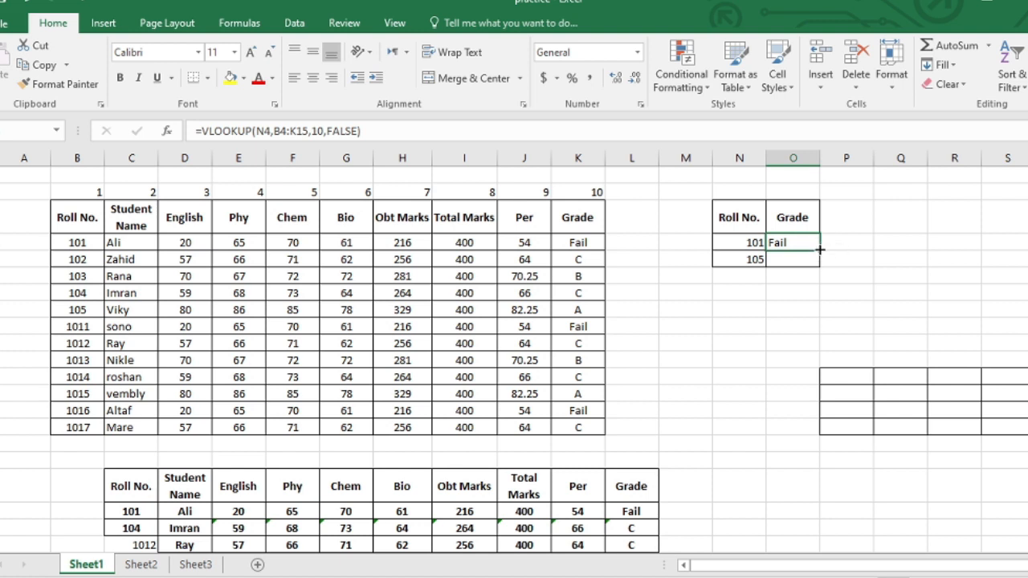
pyautogui.moveTo(819, 252); pyautogui.dragTo(819, 267)
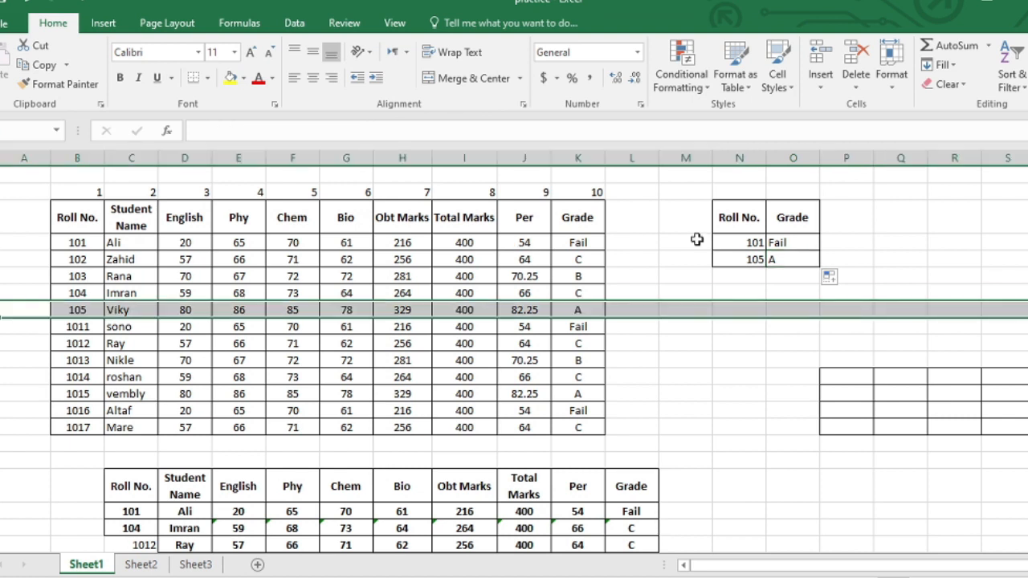
# Step: Change the lookup range in O5's VLOOKUP formula to $B4:K15 so it covers the main table's student rows
pyautogui.click(593, 129)
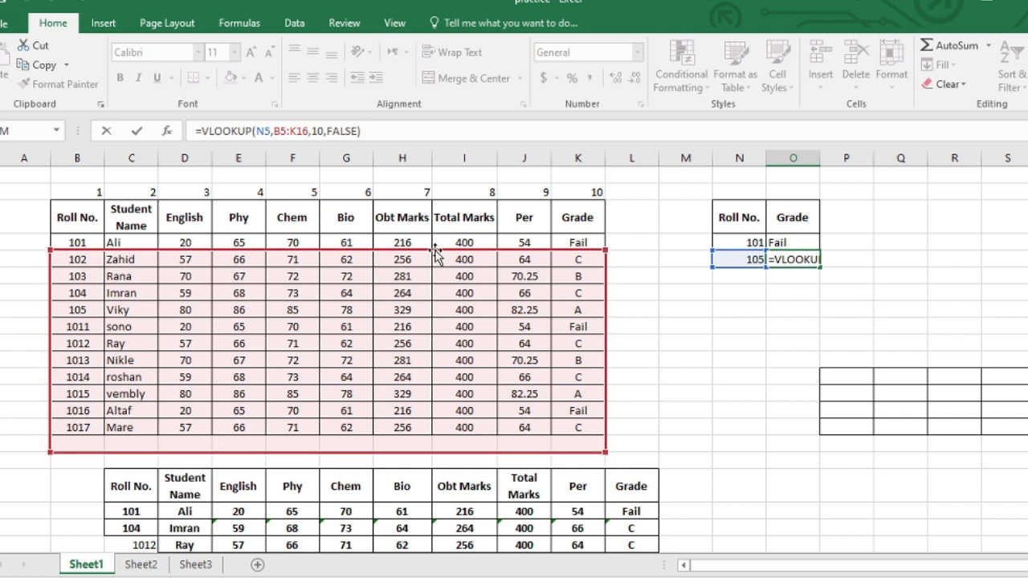
pyautogui.moveTo(434, 251)
pyautogui.mouseDown()
pyautogui.moveTo(436, 236)
pyautogui.moveTo(440, 250)
pyautogui.mouseUp()
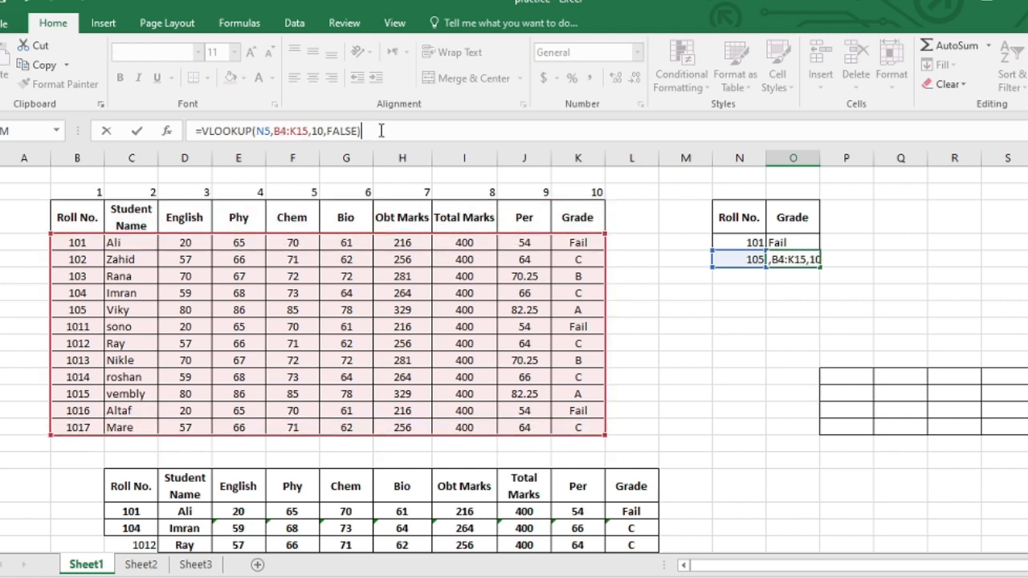
pyautogui.click(276, 131)
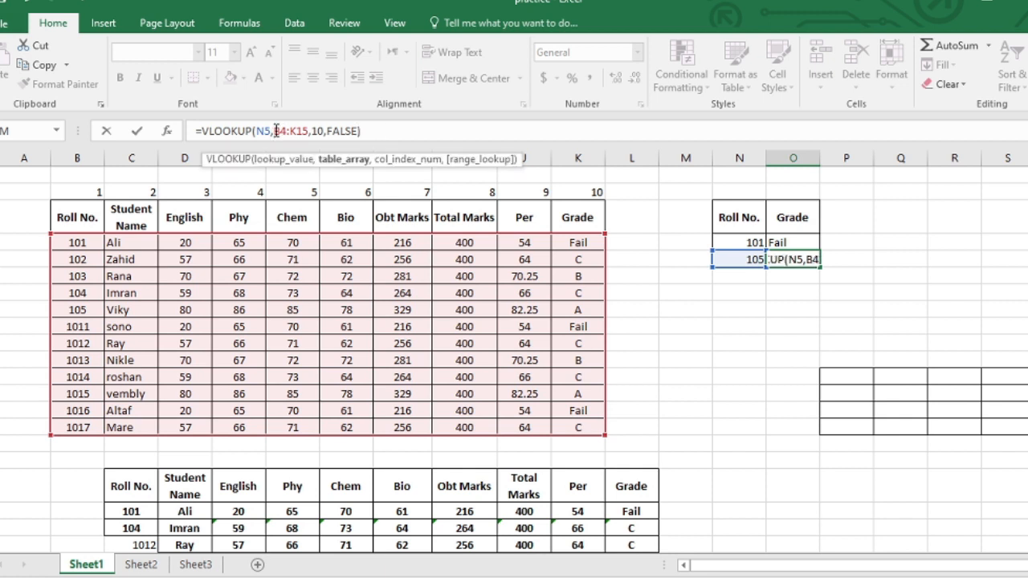
pyautogui.write('$')
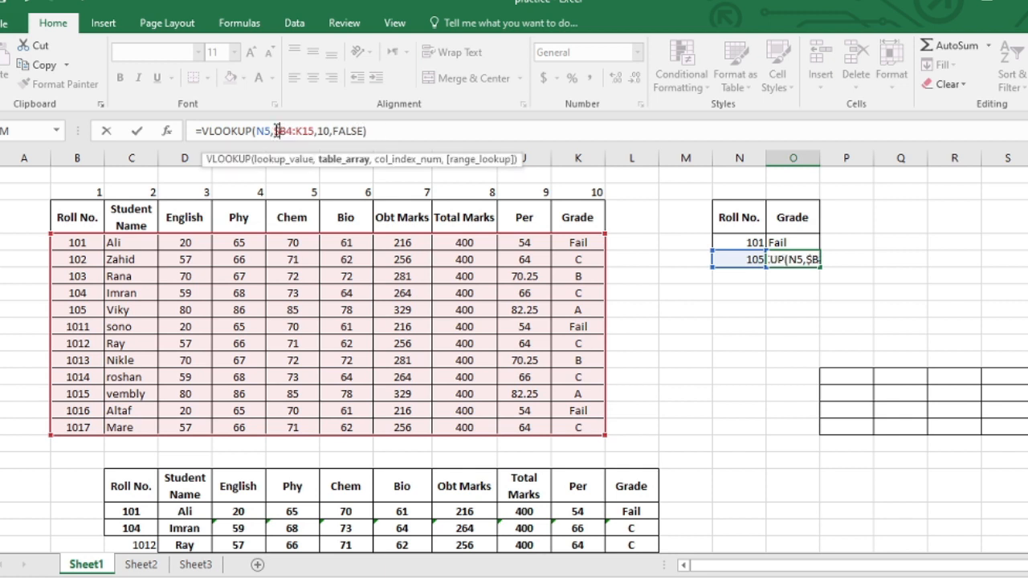
pyautogui.click(400, 131)
pyautogui.press('Return')
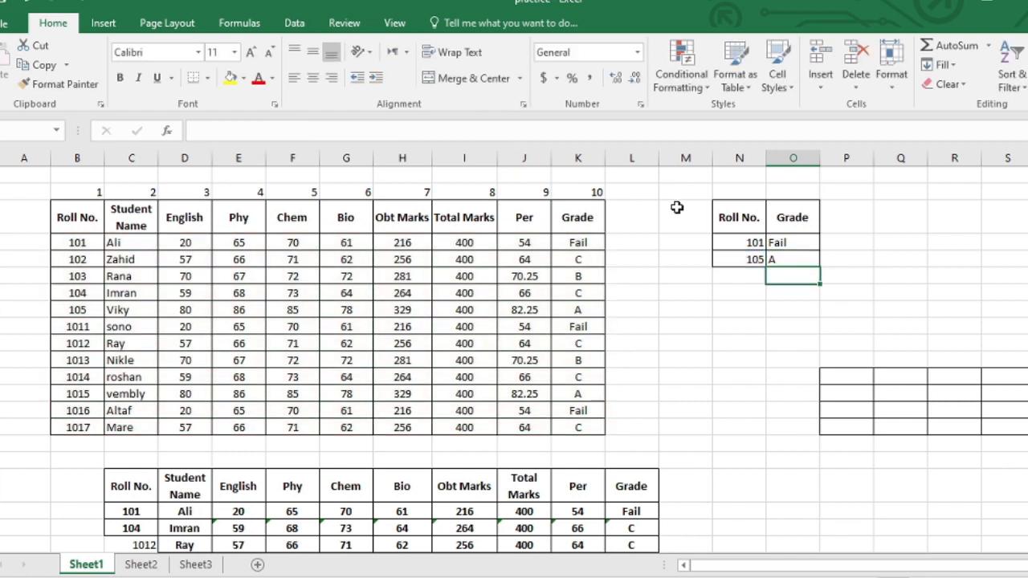
# Step: Check O5's formula and compare its returned grade for roll number 105 with that student's row in the main table
pyautogui.click(779, 261)
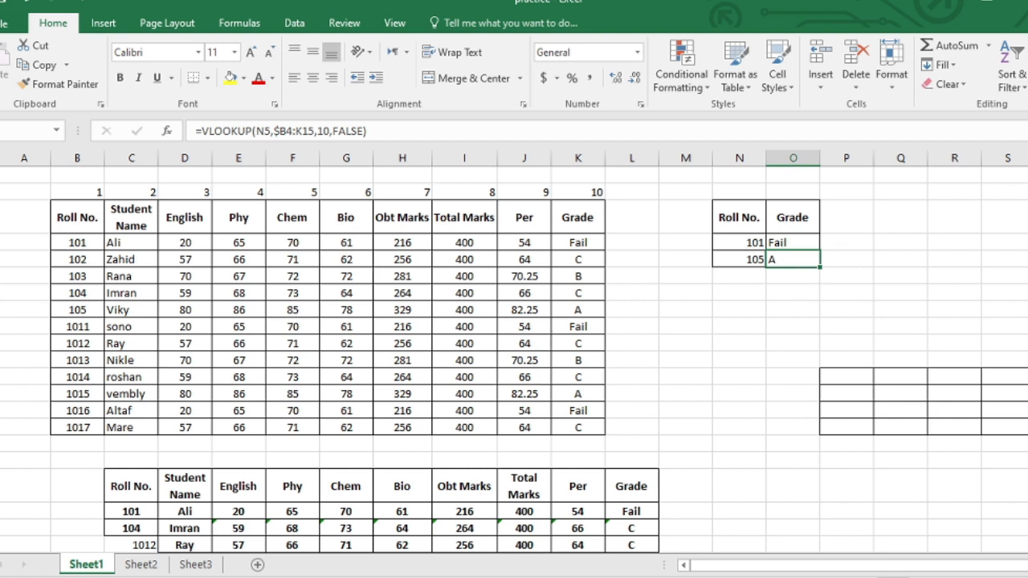
pyautogui.click(0, 310)
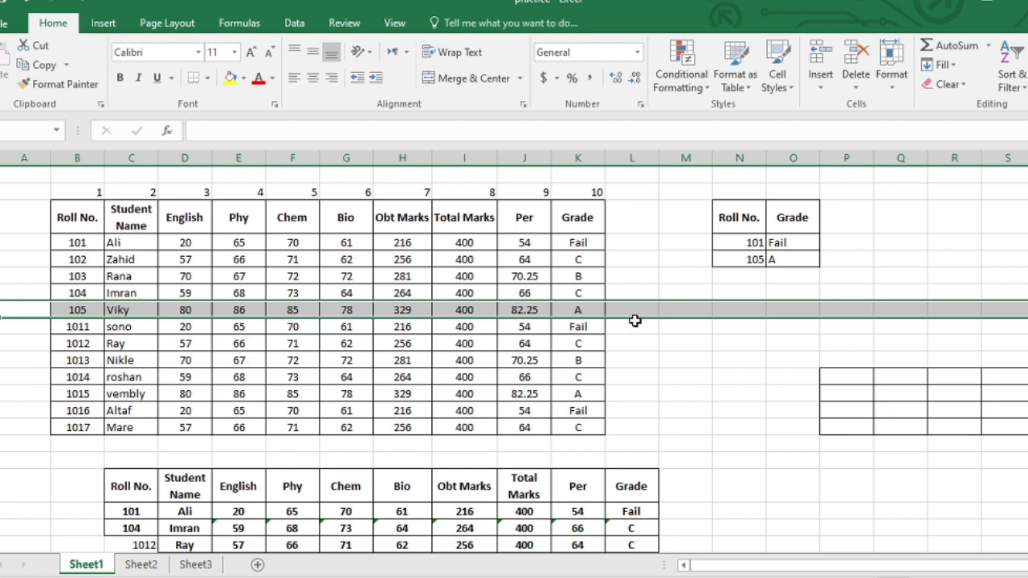
pyautogui.click(591, 310)
pyautogui.click(726, 321)
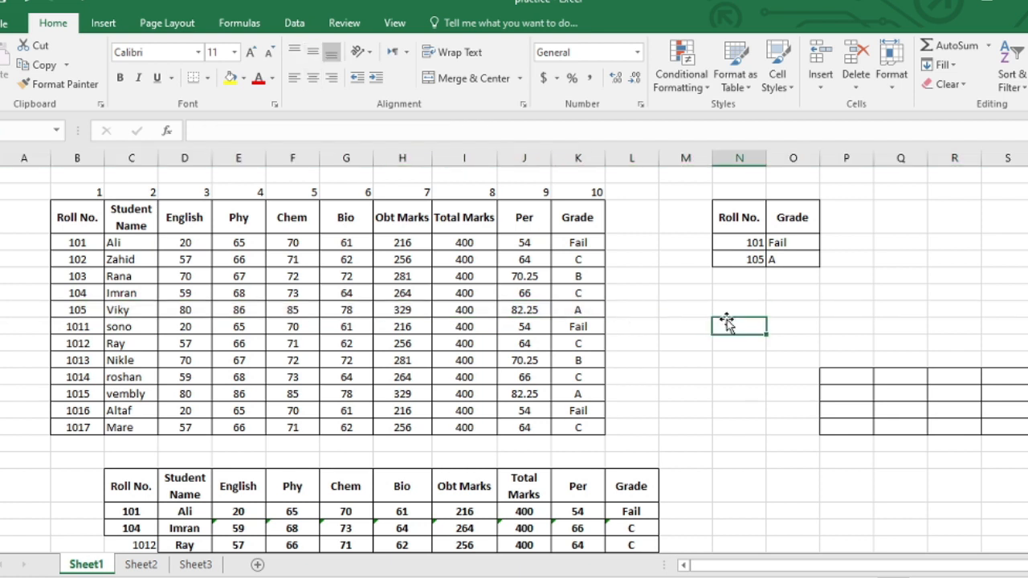